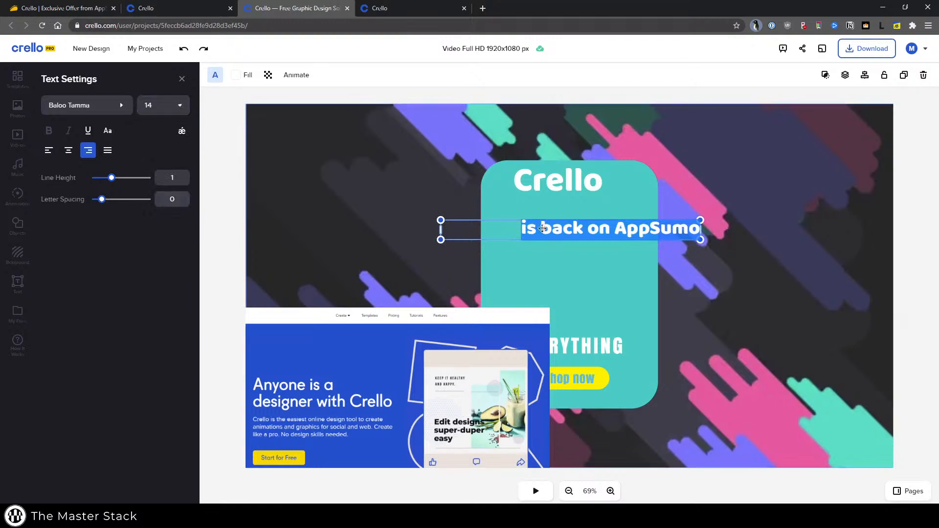
Left-align the "is back on AppSumo" text and place it directly beneath the Crello heading on the teal card.
left_click(535, 250)
left_click(539, 230)
left_click(49, 150)
left_click(543, 271)
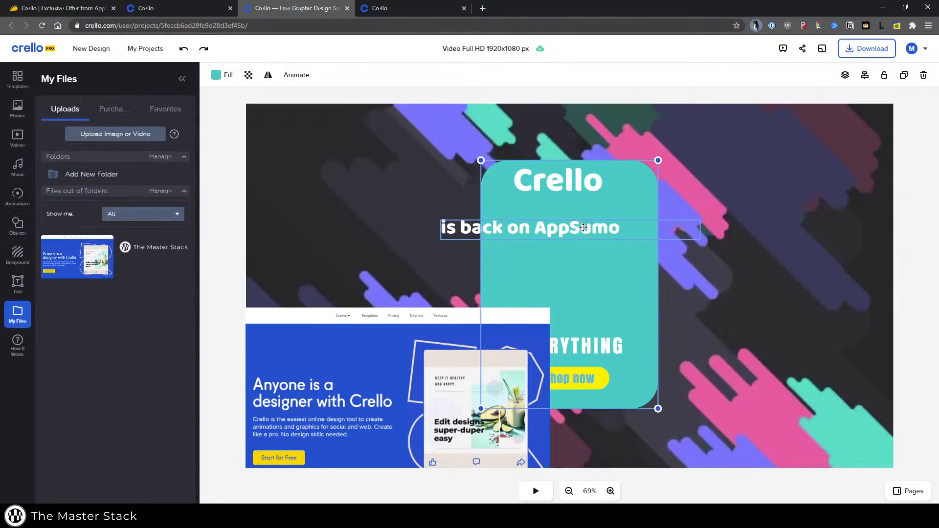
left_click_drag(569, 231, 611, 206)
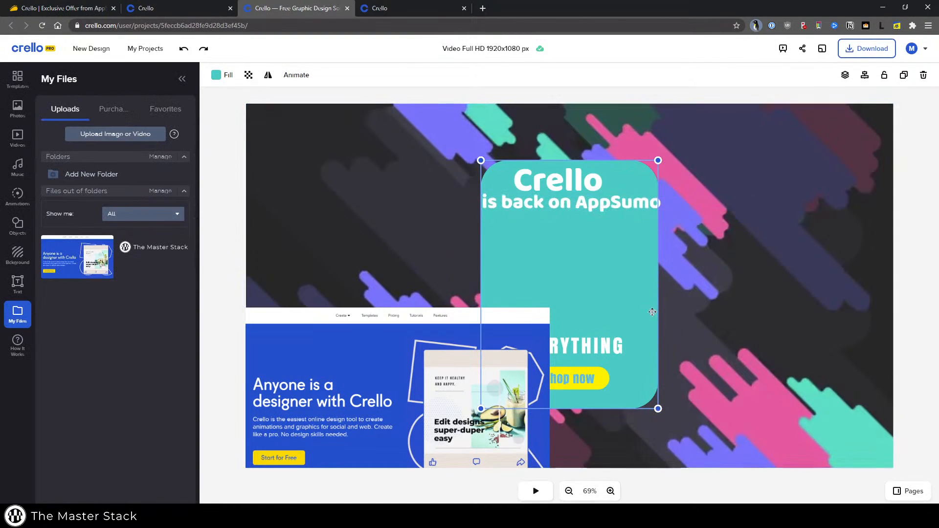
Enlarge the teal rounded card and centre it on the canvas, then arrange both heading lines near its upper edge.
left_click_drag(659, 408, 683, 444)
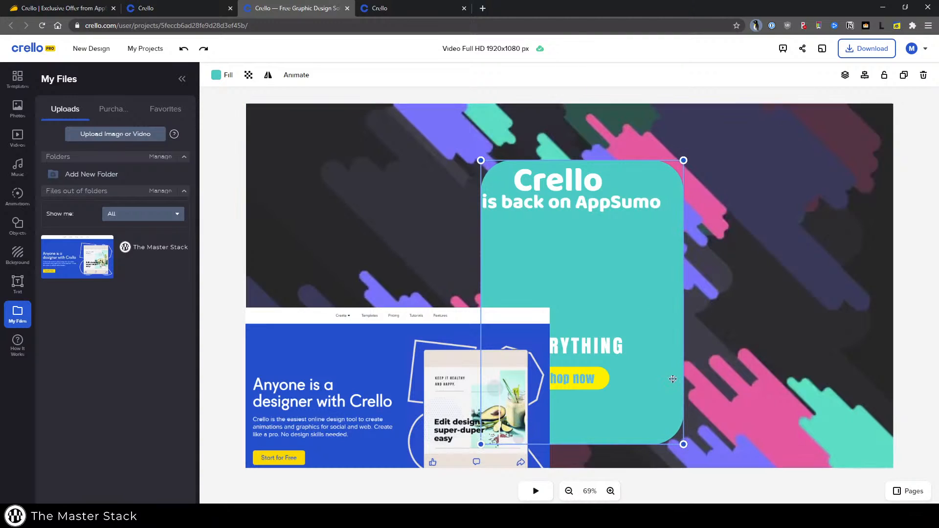
mouse_move(659, 373)
left_mouse_down()
mouse_move(639, 348)
mouse_move(645, 343)
mouse_move(645, 368)
left_mouse_up()
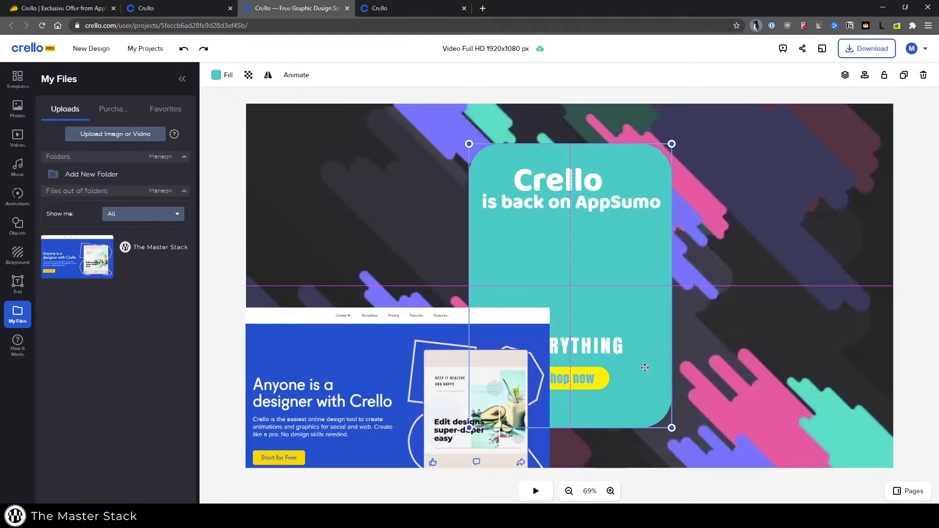
mouse_move(549, 175)
left_mouse_down()
mouse_move(553, 149)
mouse_move(549, 157)
left_mouse_up()
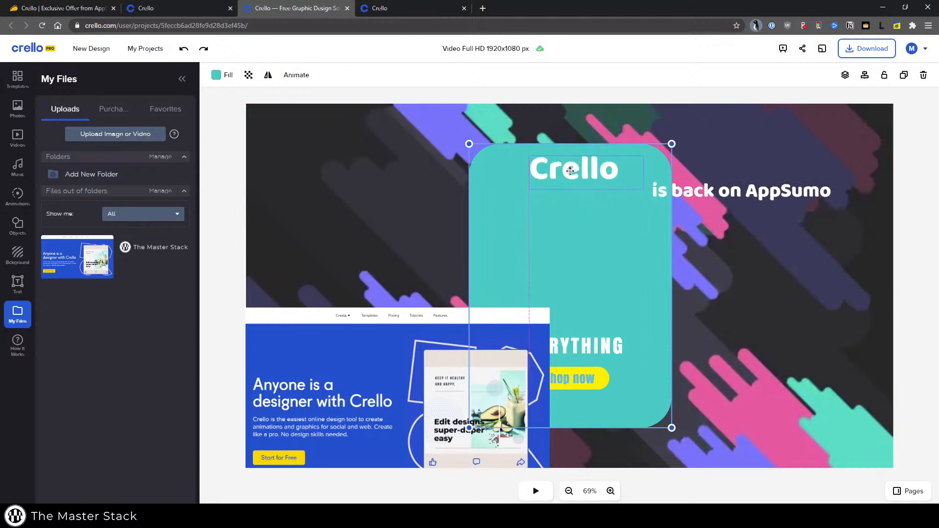
left_click_drag(580, 175, 565, 167)
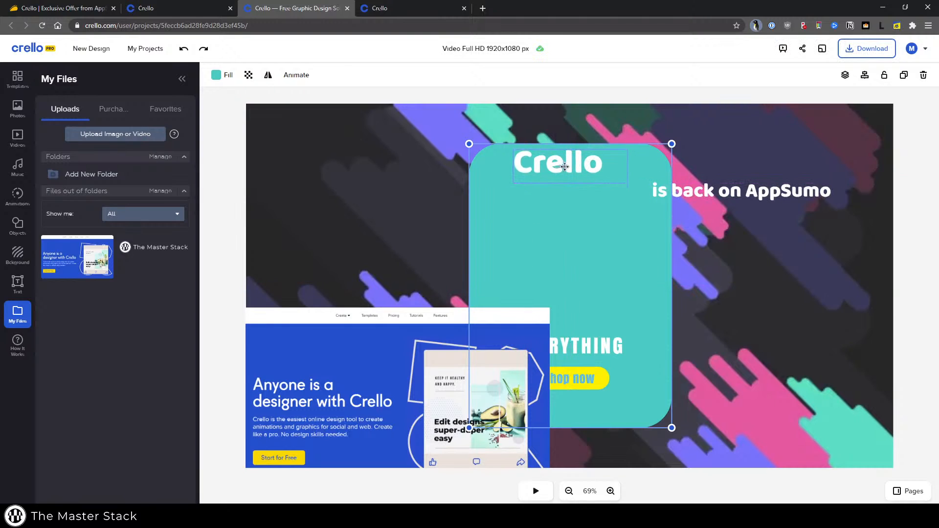
left_click(615, 167)
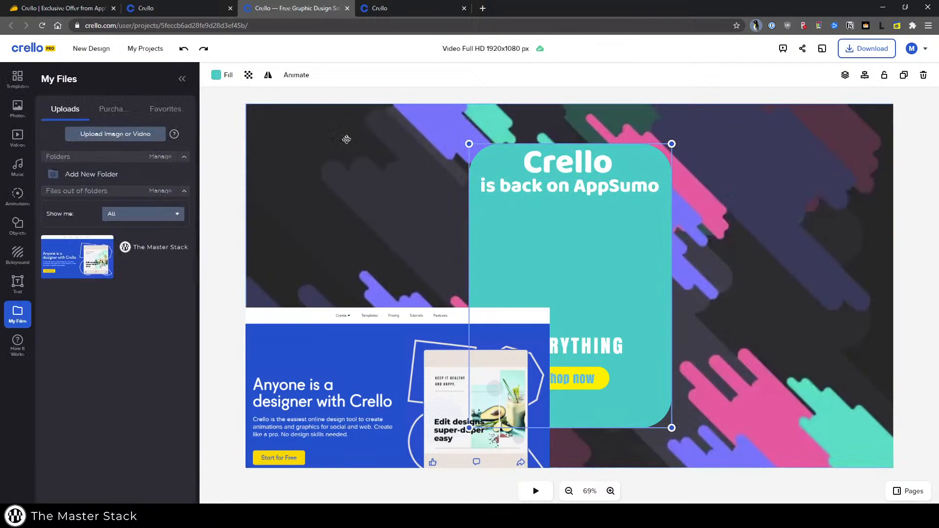
Change the rounded card's fill from teal to dark orange.
left_click(222, 75)
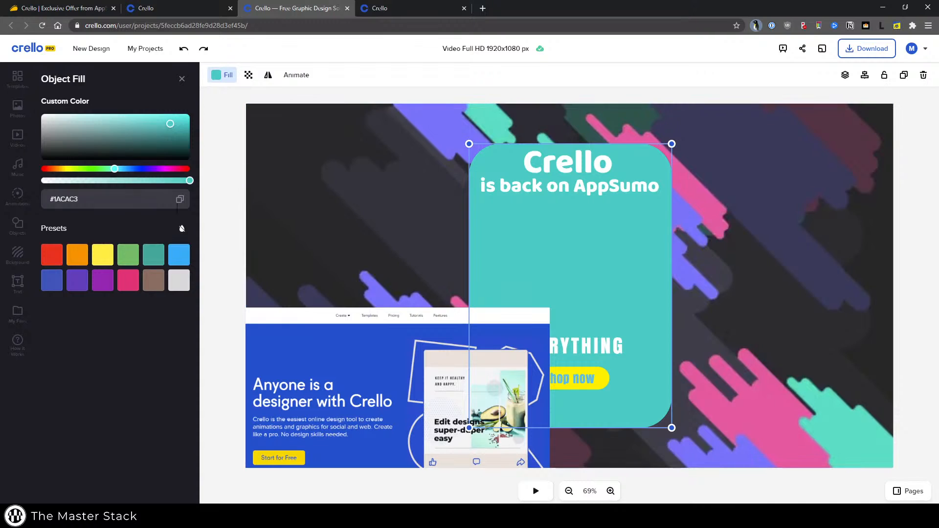
left_click_drag(121, 171, 53, 173)
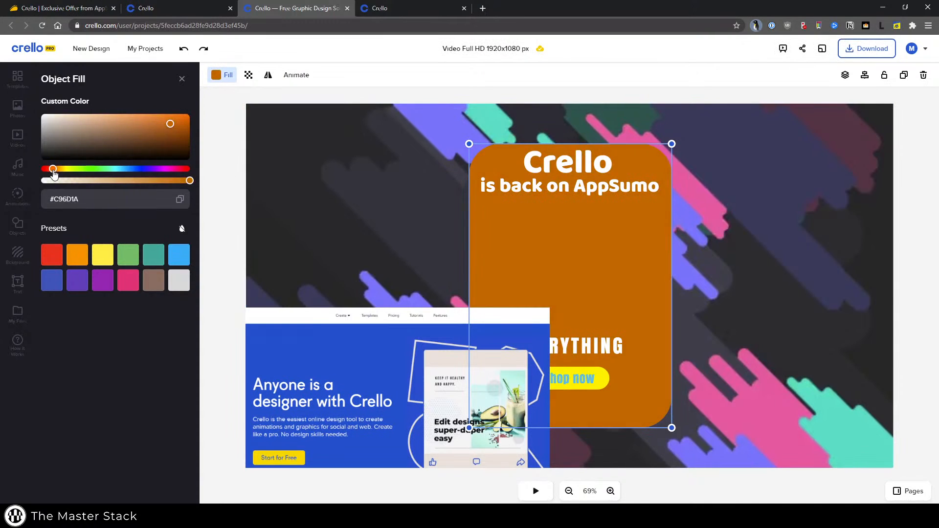
Delete the yellow button with its "shop now" label and centre the website screenshot over the card below the text lines.
left_click(600, 387)
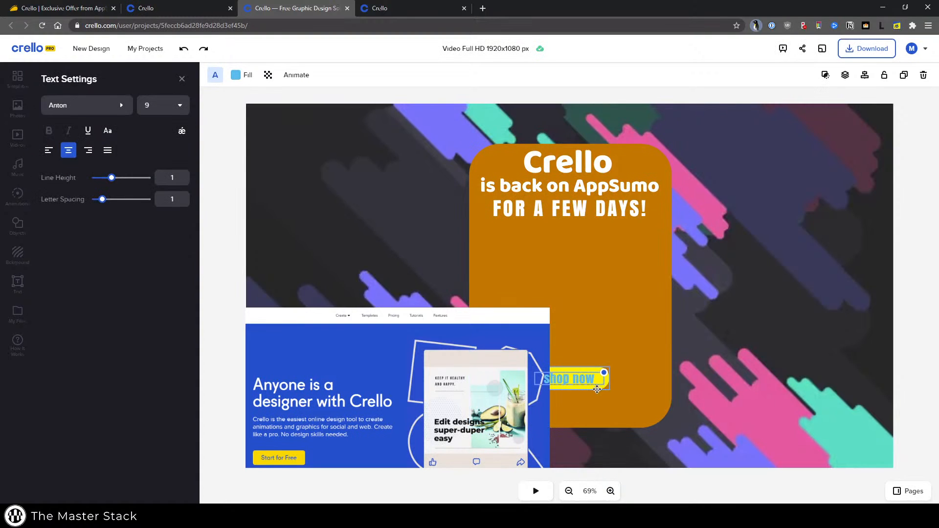
left_click(597, 390)
left_click(924, 75)
left_click(583, 380)
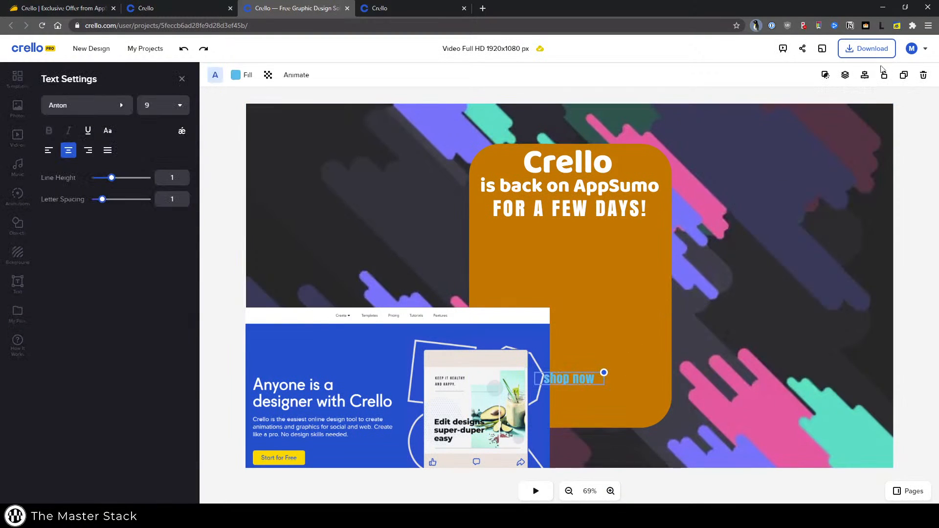
left_click(923, 75)
left_click_drag(451, 361, 625, 280)
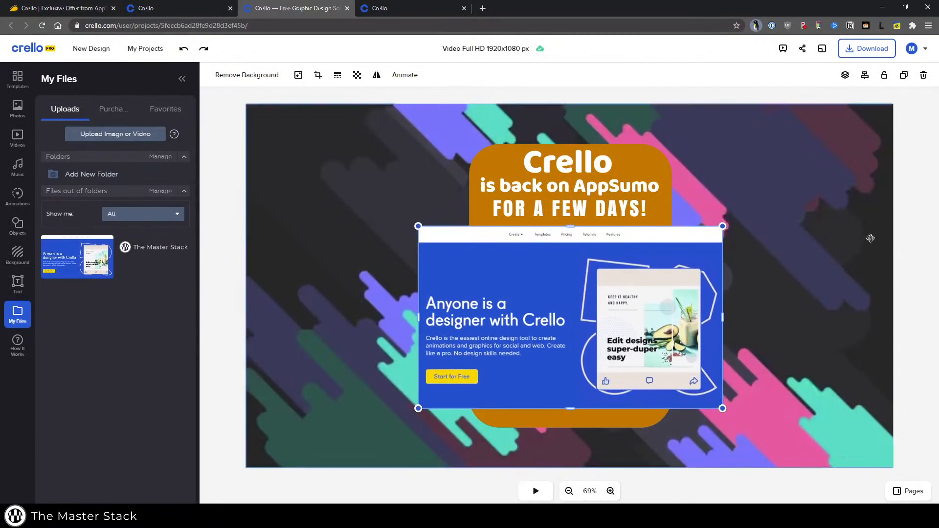
Apply the Dissolve animation to the Crello heading.
key("space")
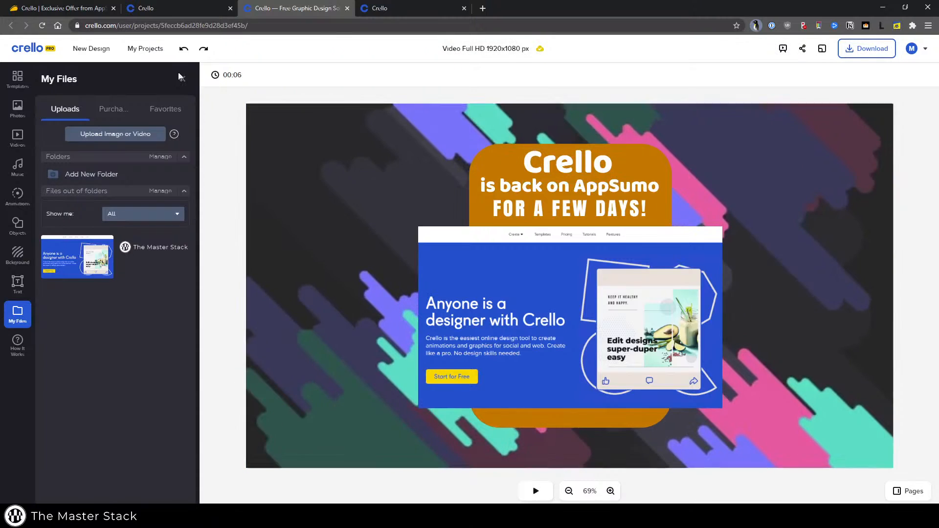
left_click(565, 168)
left_click(296, 76)
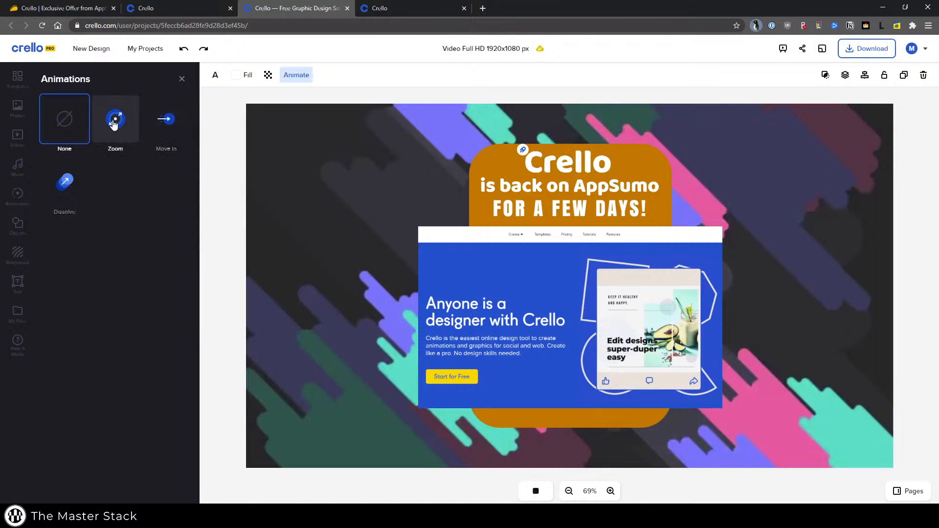
left_click(65, 182)
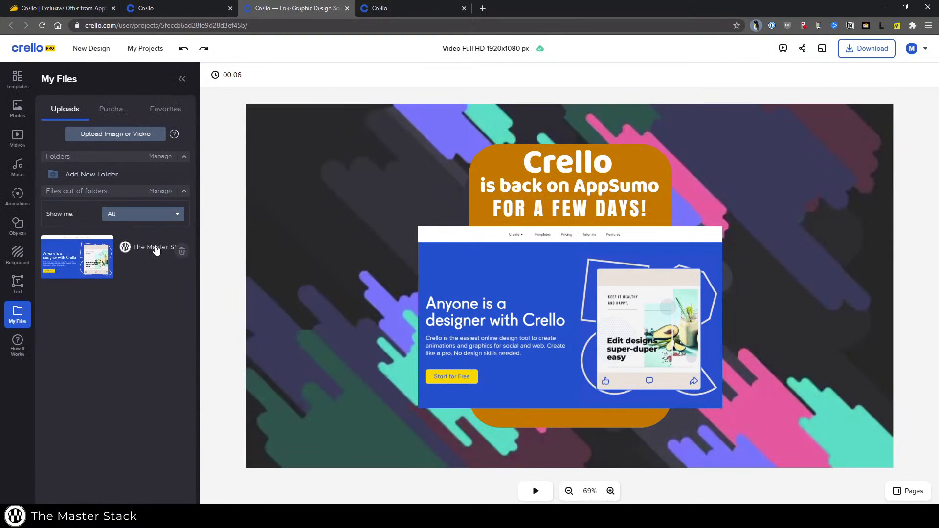
Add the uploaded The Master Stack logo and centre it on the orange strip beneath the website screenshot.
left_click(156, 250)
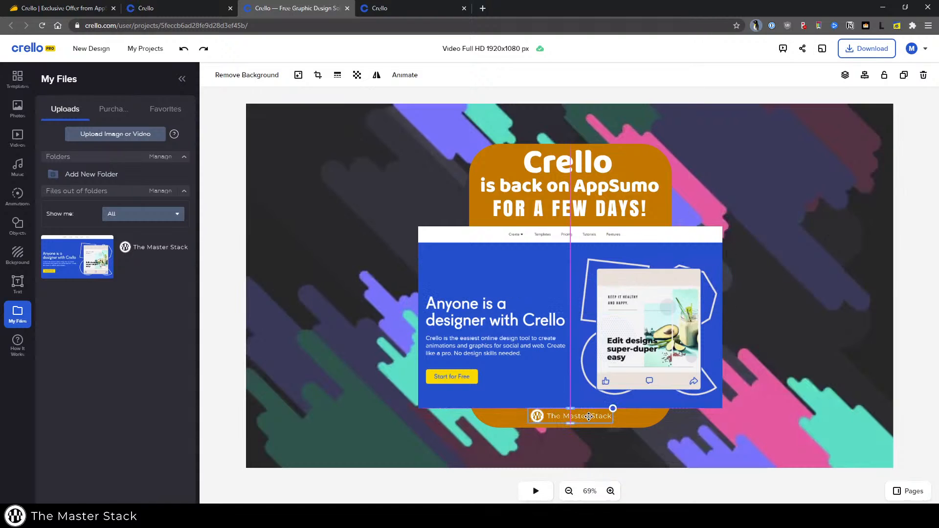
left_click_drag(589, 416, 589, 421)
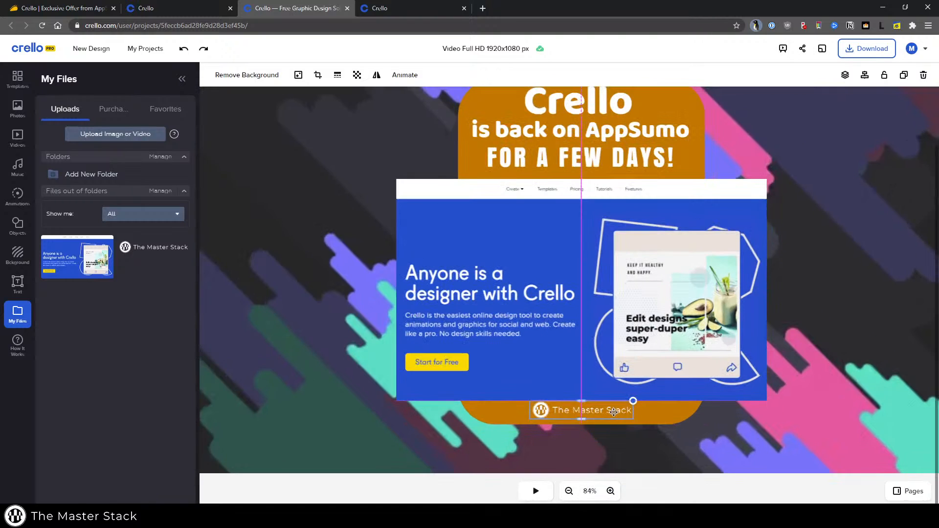
left_click_drag(614, 410, 614, 412)
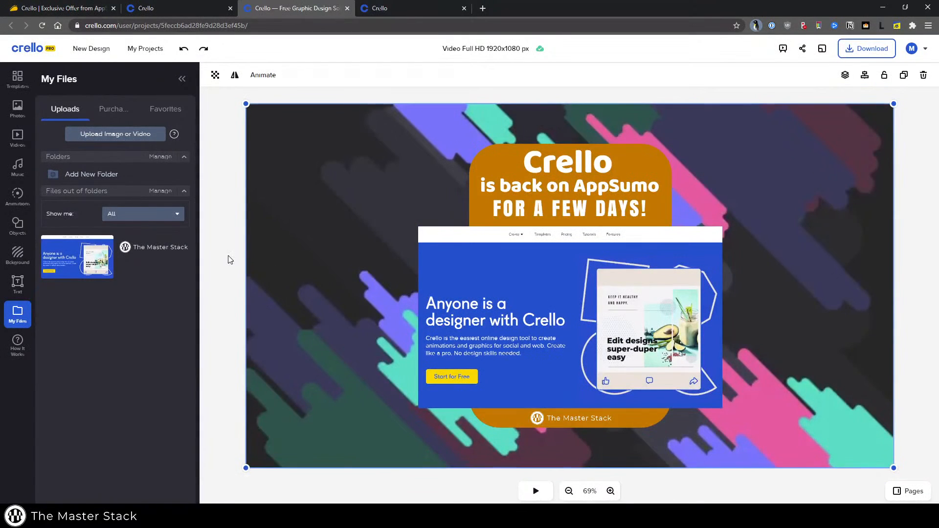
left_click(230, 259)
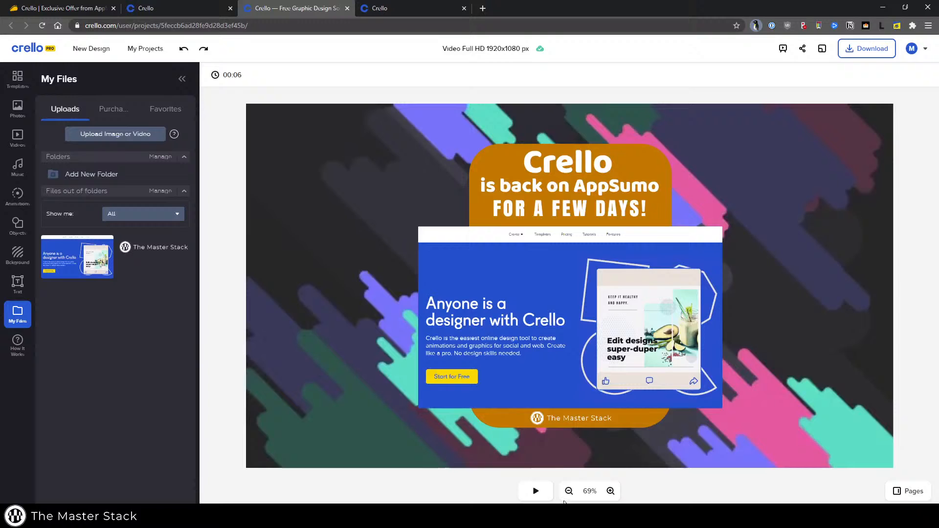
Preview the animated design and review the Dissolve settings of the "is back on AppSumo" and "FOR A FEW DAYS!" lines.
left_click(535, 493)
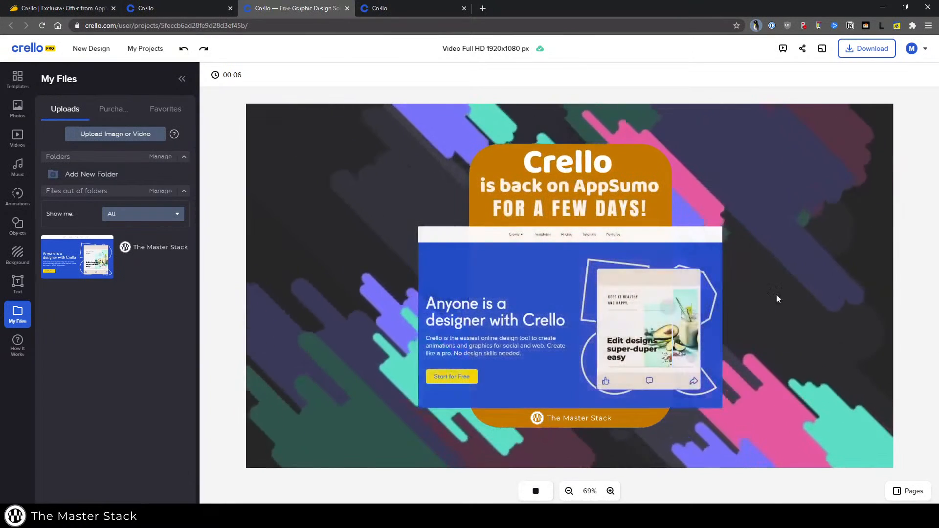
left_click(567, 164)
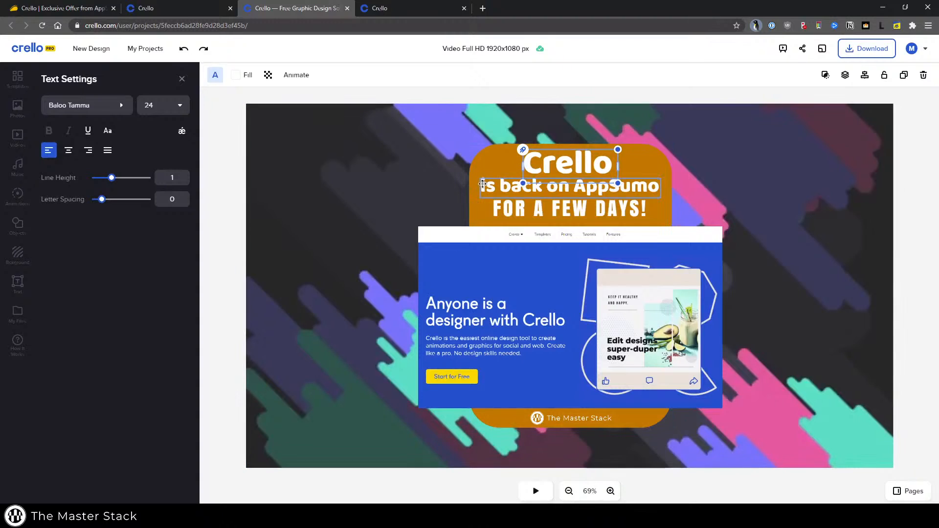
left_click(496, 184)
left_click(297, 74)
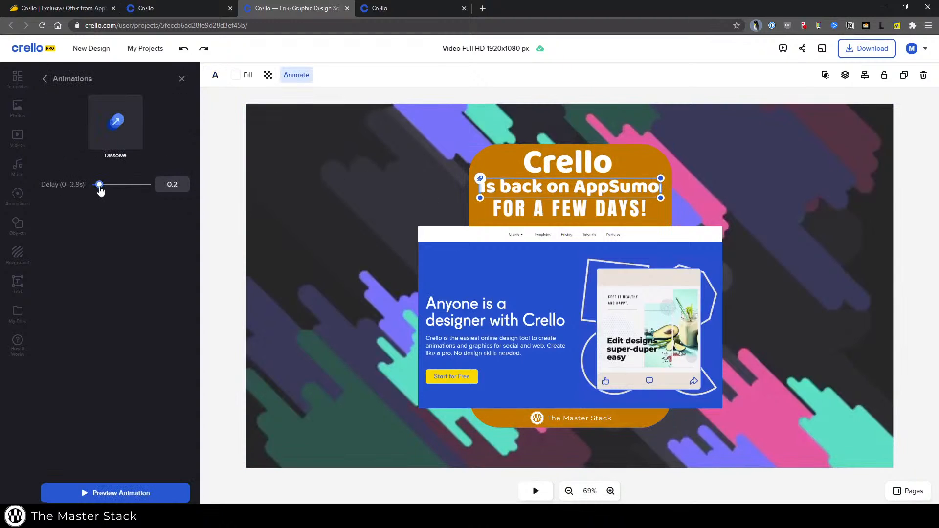
left_click(556, 211)
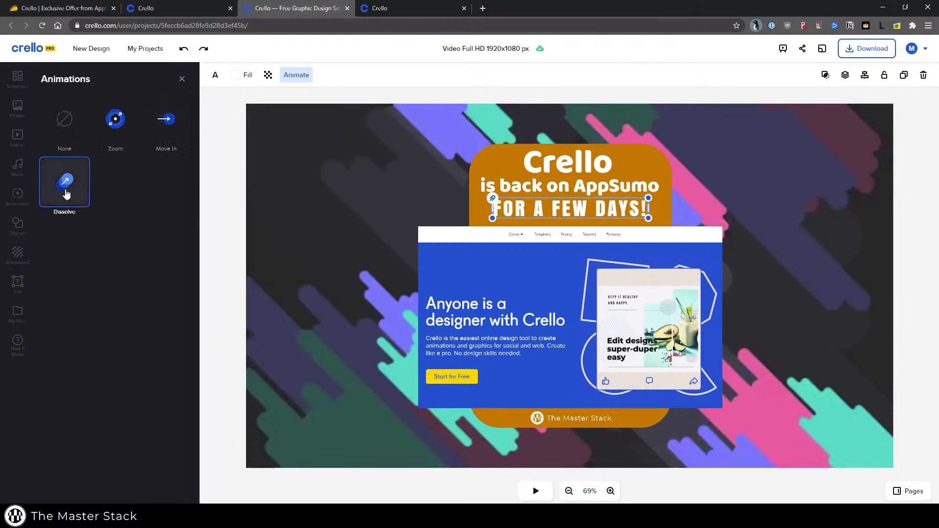
left_click(271, 256)
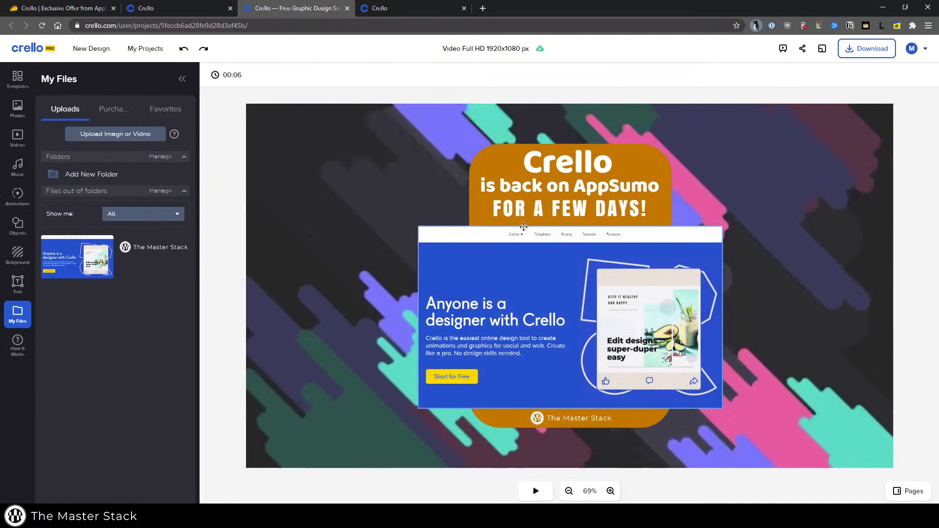
Browse the available music, animations, objects, background patterns, videos and premium photos.
left_click(26, 164)
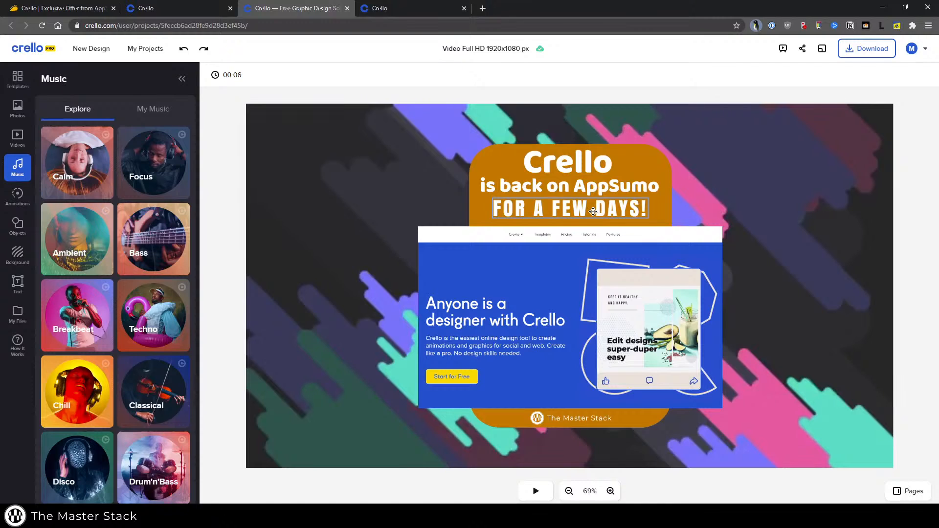
left_click(18, 195)
scroll(116, 233, "down", 10)
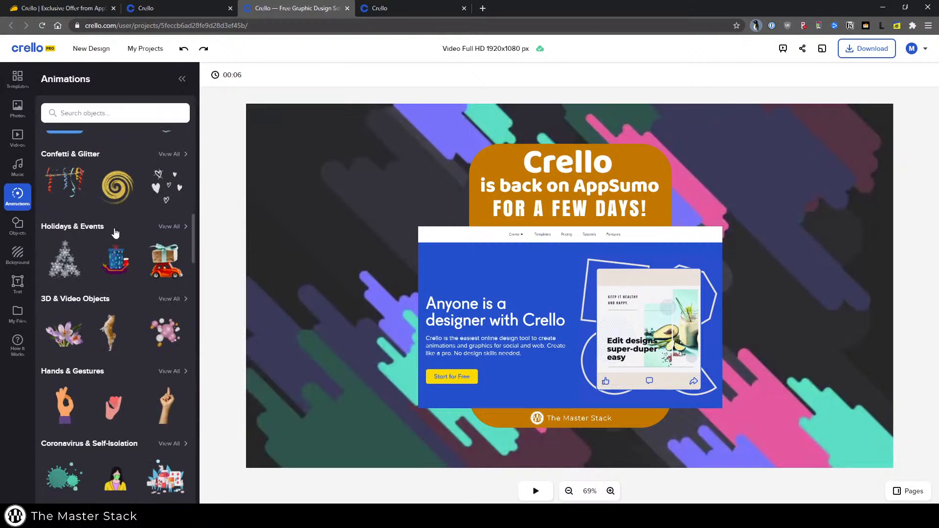
left_click(15, 223)
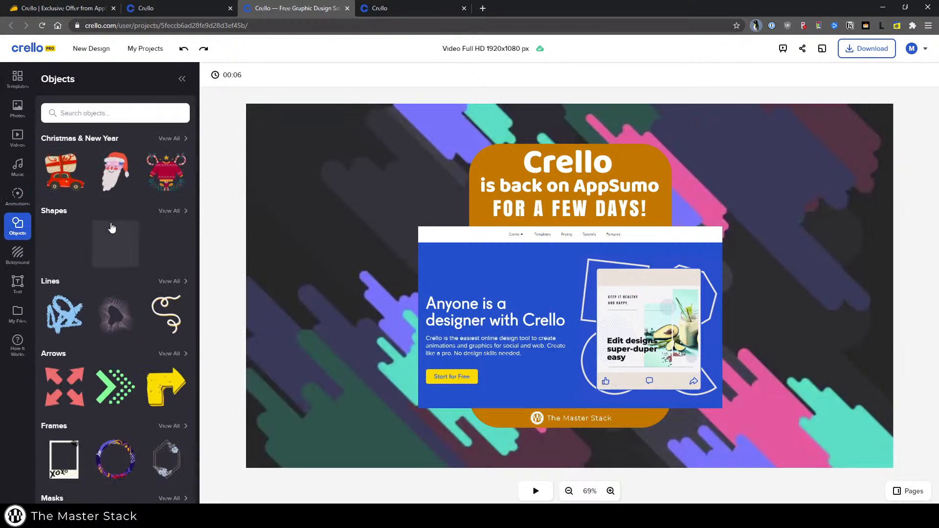
scroll(58, 244, "down", 5)
left_click(24, 255)
scroll(139, 313, "down", 20)
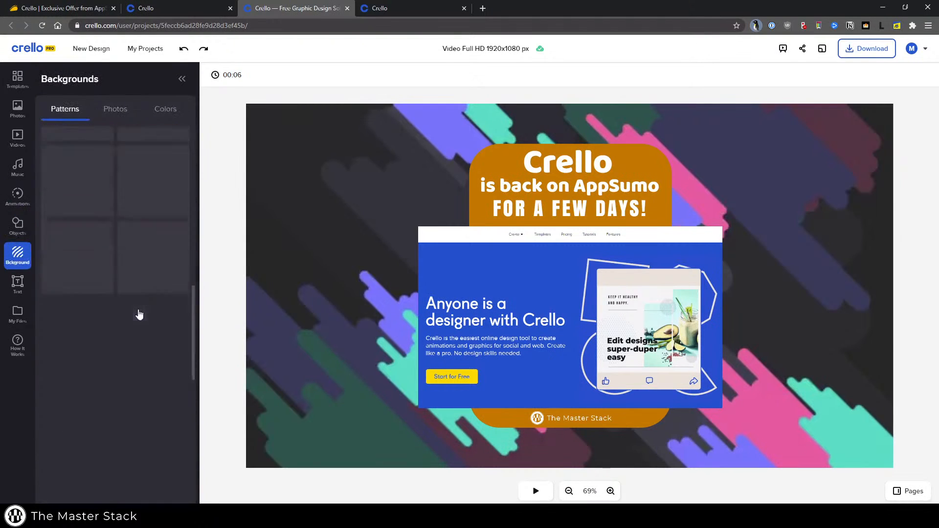
scroll(140, 313, "up", 5)
left_click(18, 137)
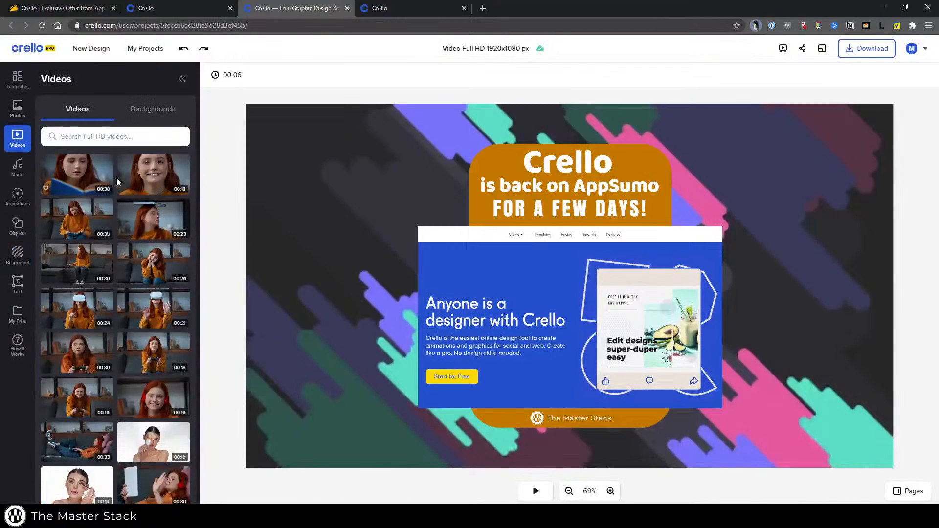
scroll(131, 205, "down", 5)
scroll(131, 205, "down", 3)
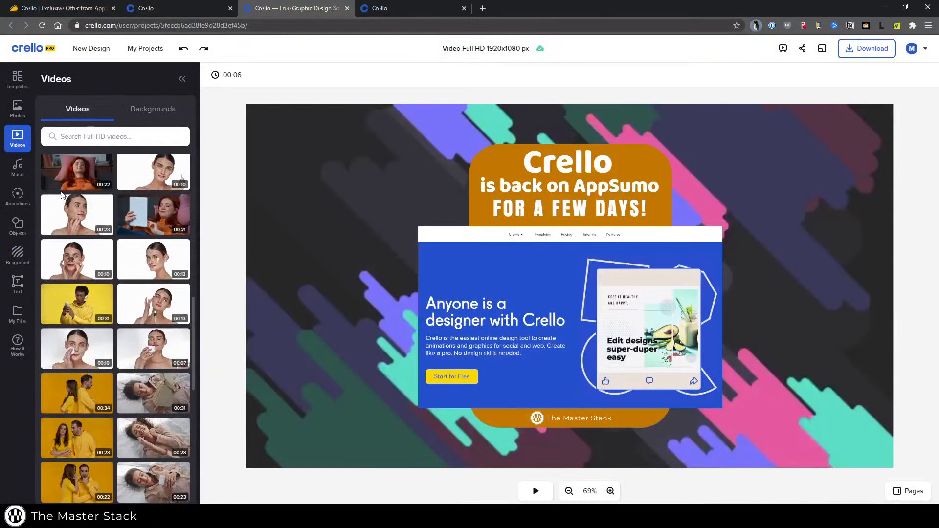
left_click(20, 119)
scroll(117, 231, "down", 10)
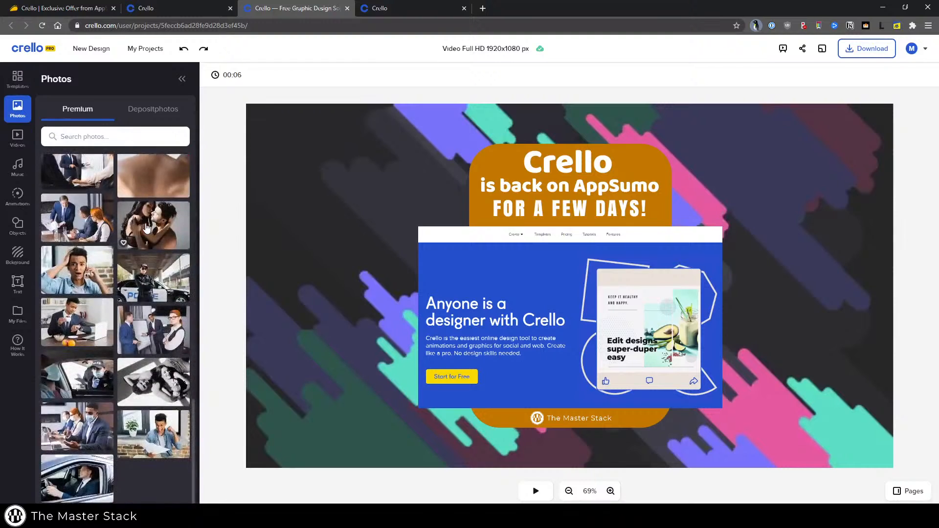
scroll(117, 232, "down", 10)
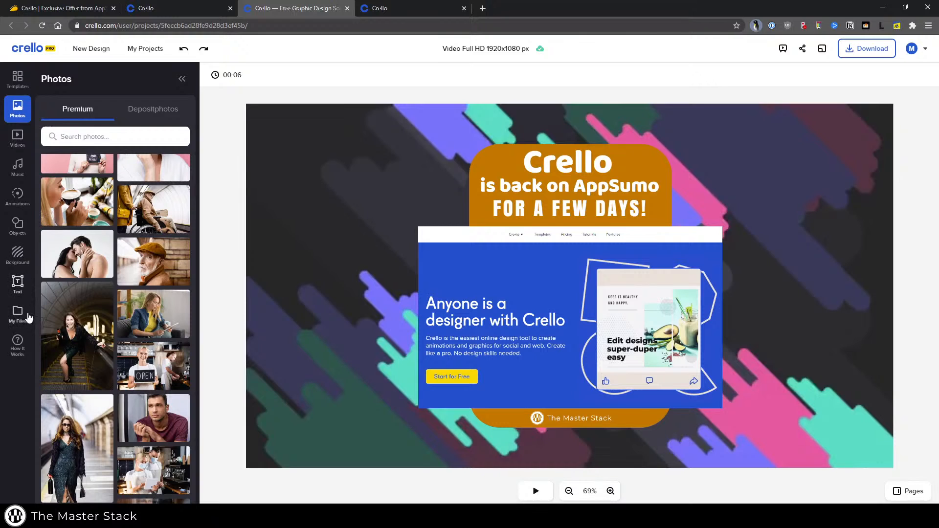
Examine the photo filter and border options available for the website screenshot.
left_click(482, 280)
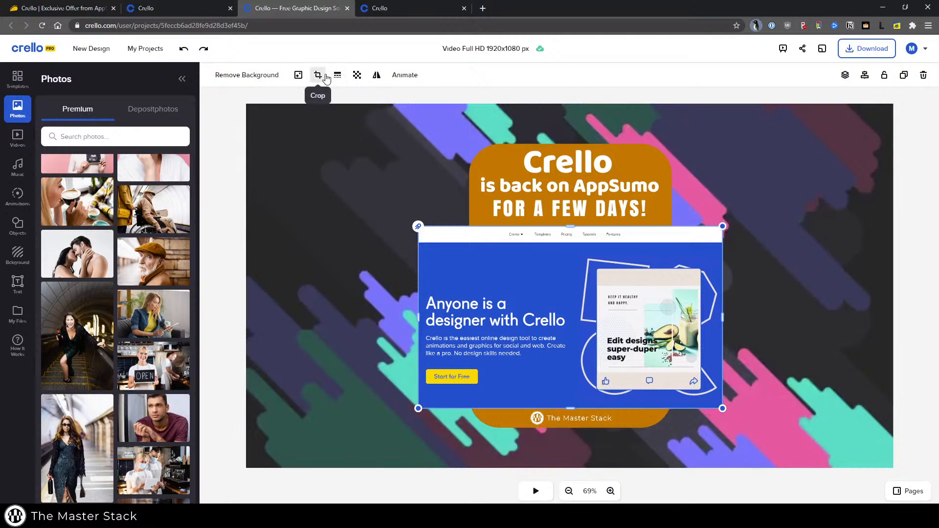
left_click(300, 76)
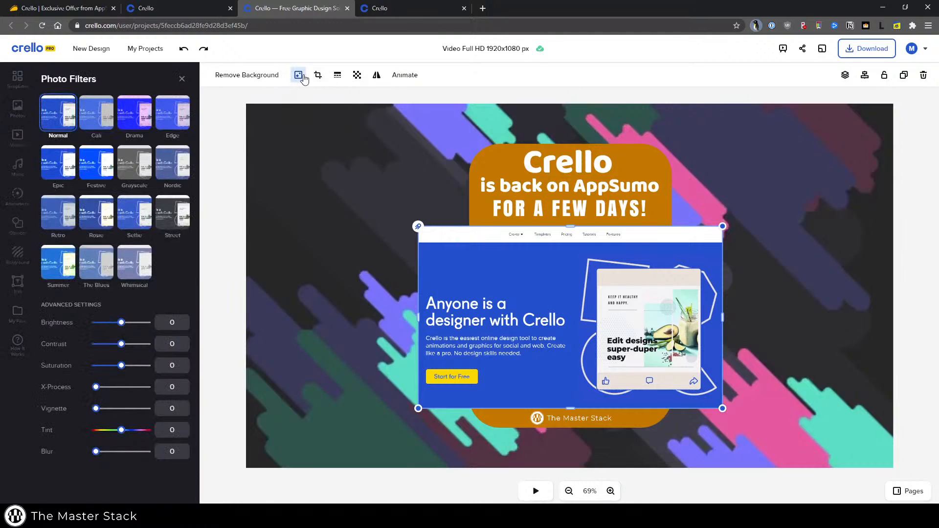
left_click(342, 76)
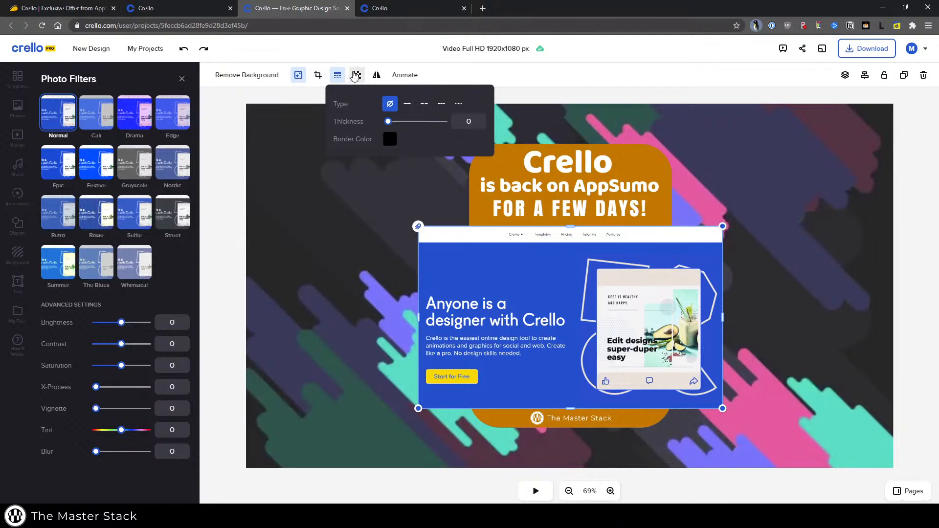
Reselect the website screenshot to review its image tools and border settings, and deselect it.
left_click(227, 123)
left_click(515, 319)
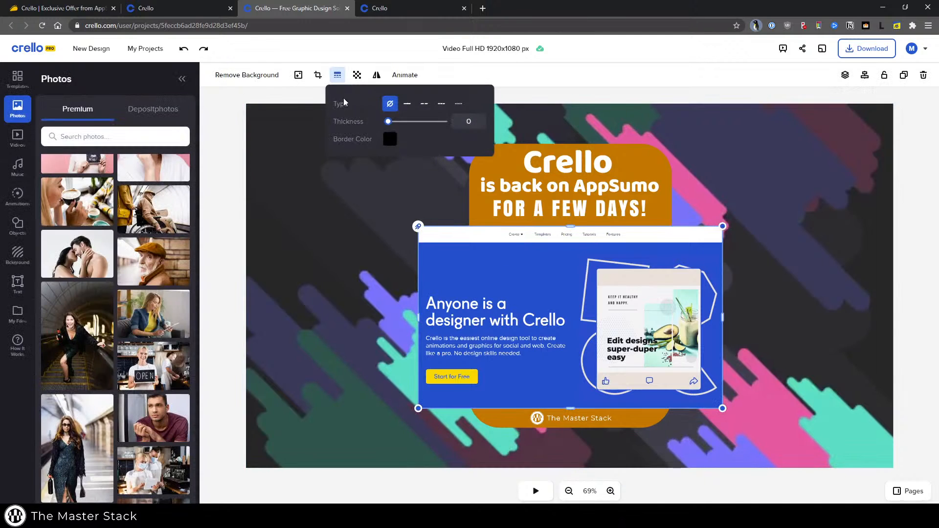
left_click(389, 126)
left_click(399, 193)
left_click(461, 250)
left_click(905, 267)
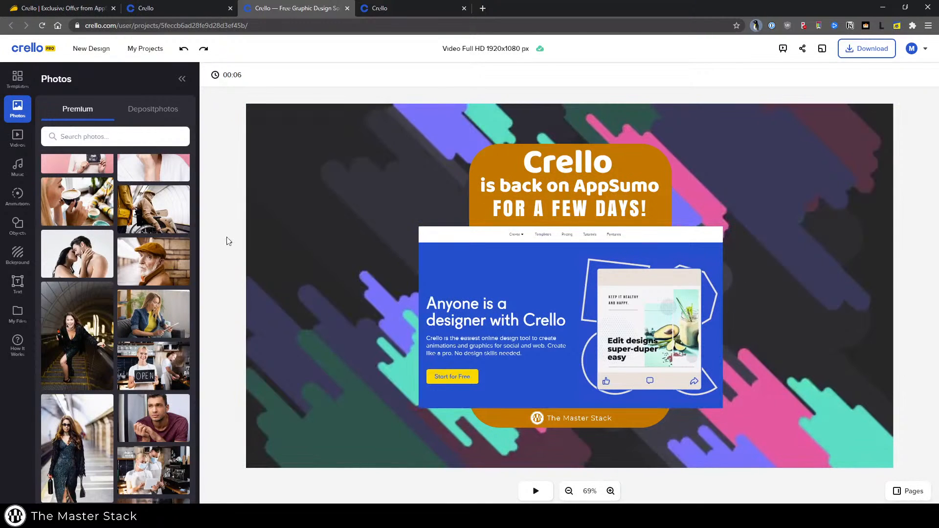
Preview the track "Young Feelings" from the Joyful music category and add it to the design as background music.
left_click(18, 166)
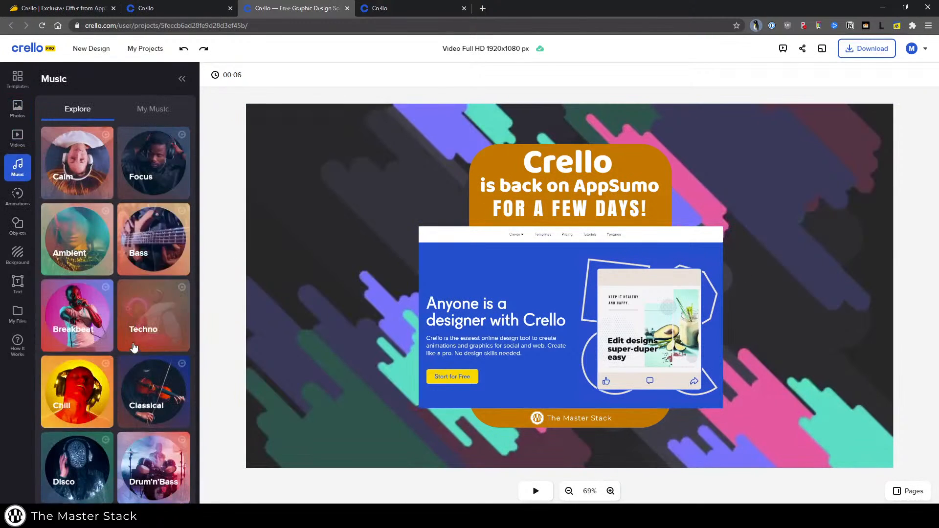
scroll(133, 347, "down", 8)
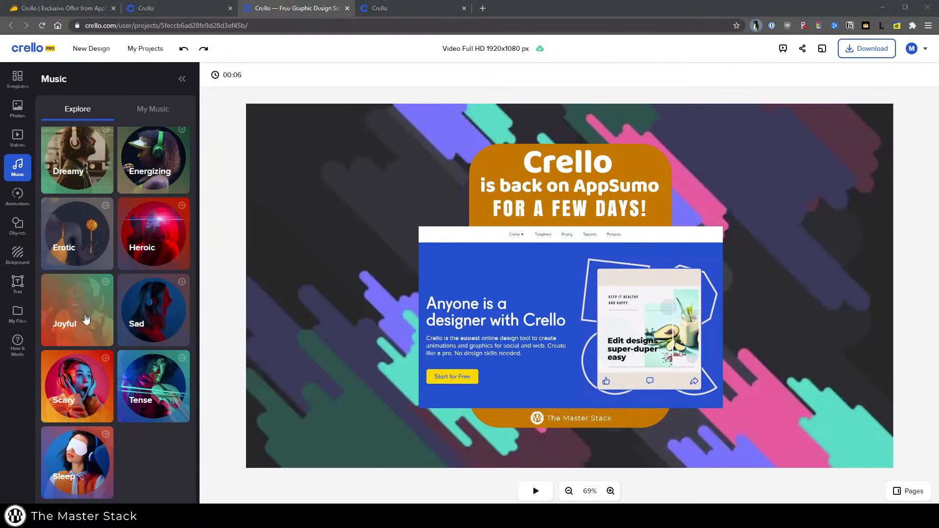
left_click(101, 289)
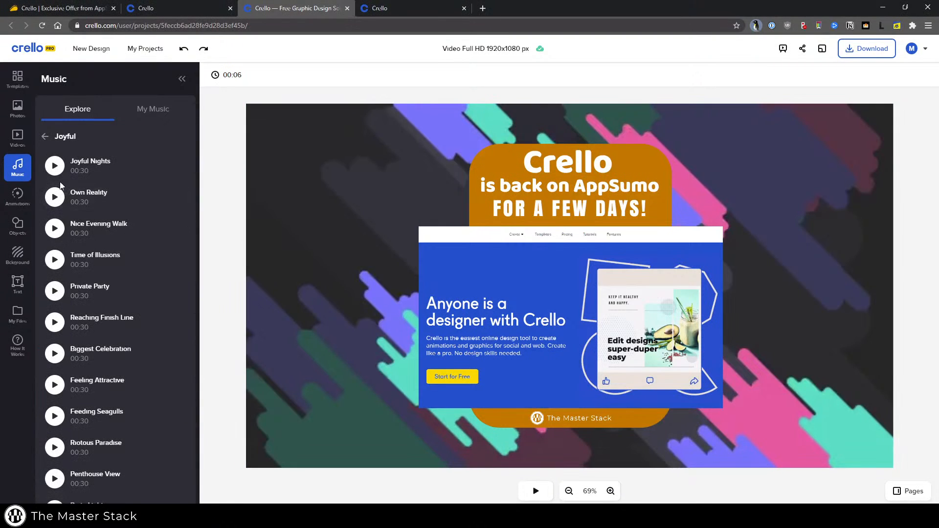
scroll(56, 230, "down", 10)
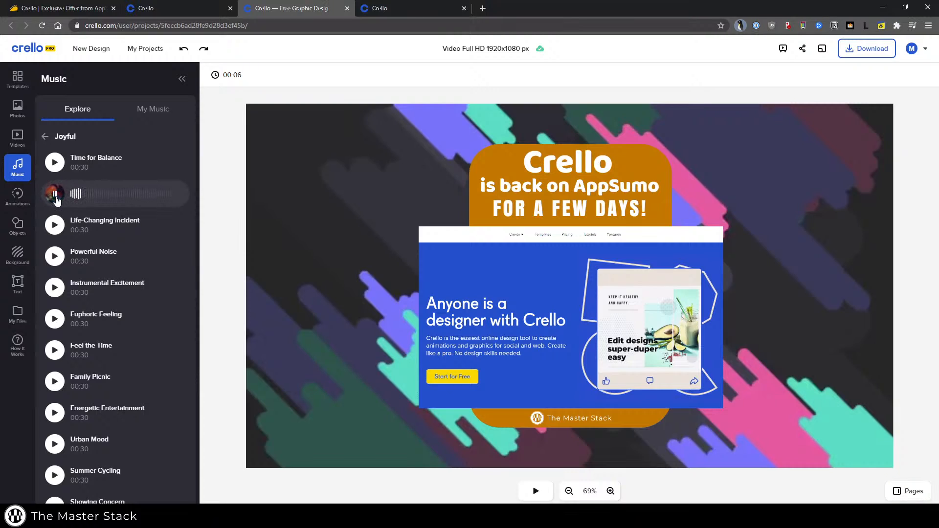
left_click(55, 196)
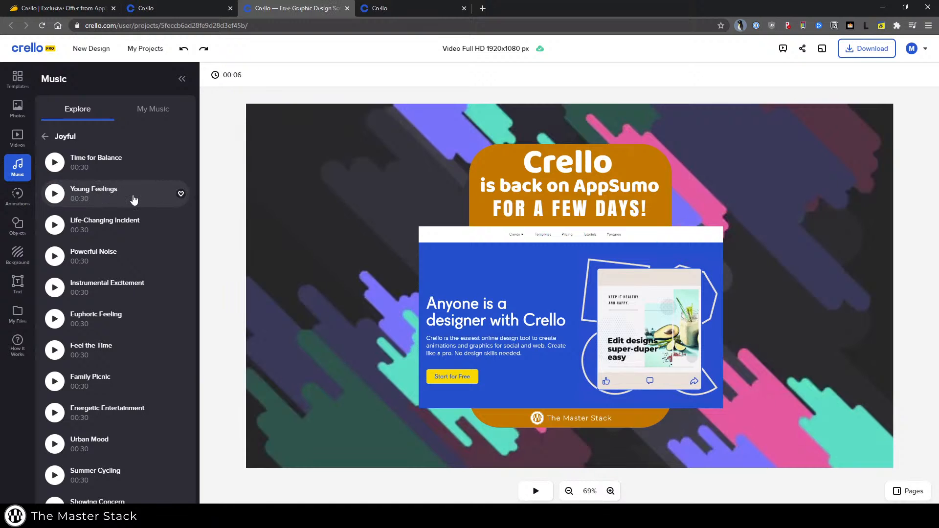
left_click(133, 195)
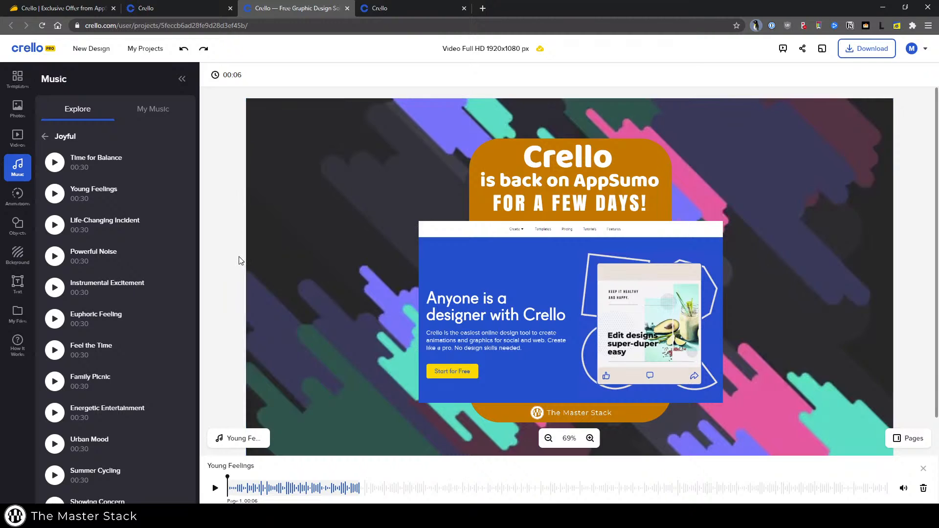
left_click(239, 256)
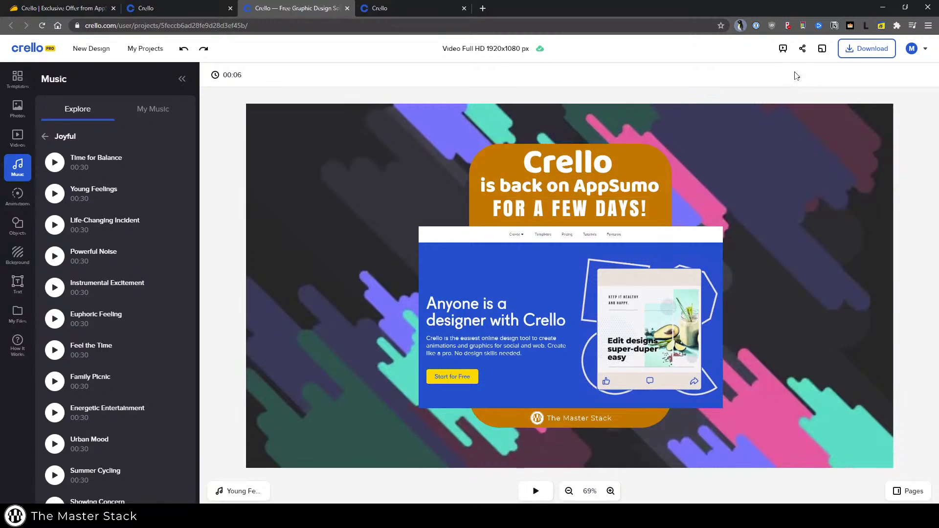
Rename the design as masterstack-crello-review-opening.
left_click(501, 45)
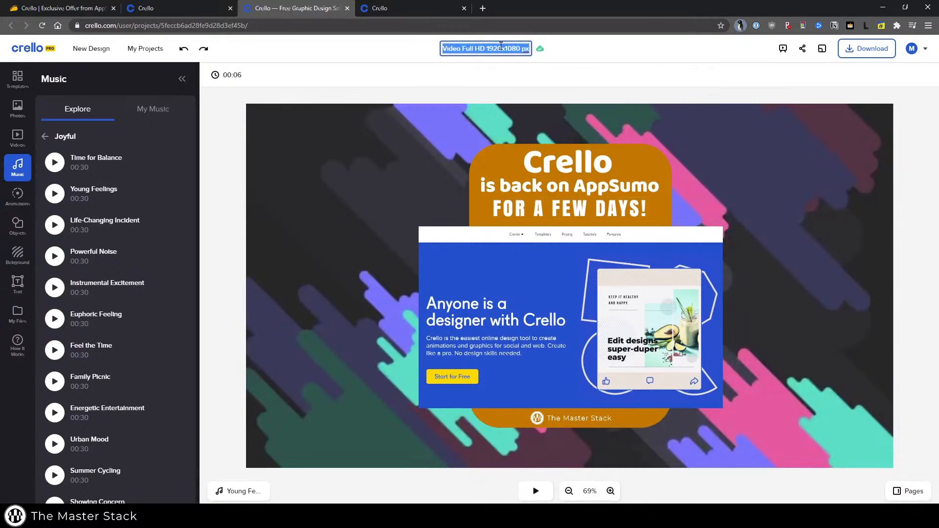
type("masterst")
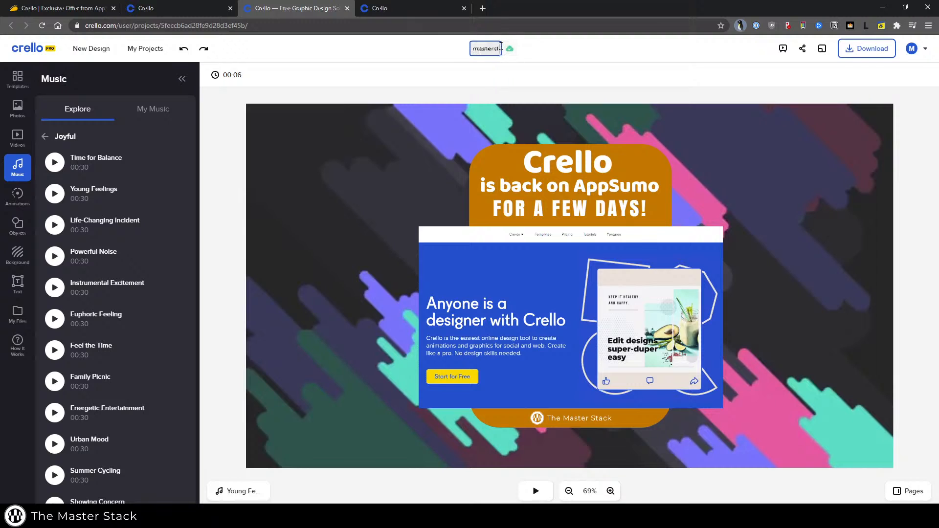
type("ack-crello-revie")
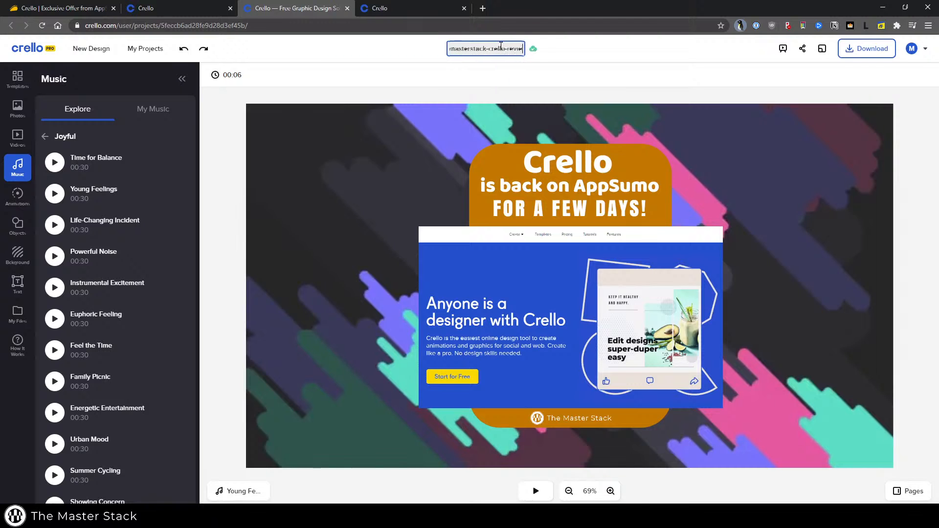
type("w-opening")
Review the available download formats, download the design as an MP4 video, and return to editing.
left_click(867, 48)
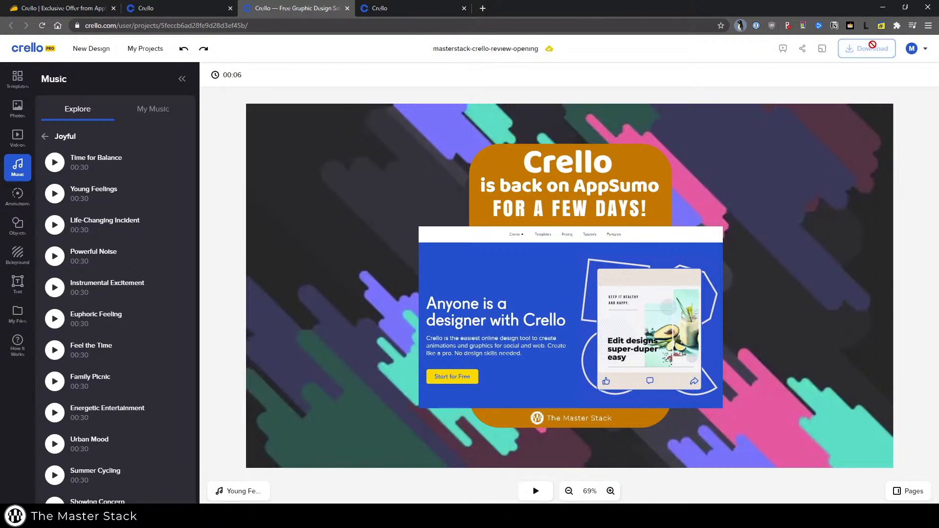
scroll(556, 292, "down", 2)
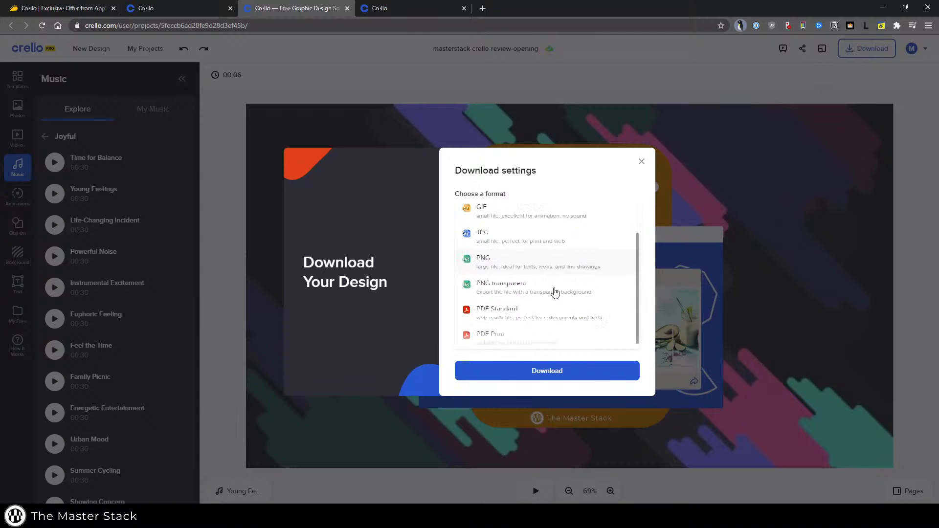
scroll(556, 292, "up", 2)
scroll(558, 294, "down", 2)
scroll(555, 304, "up", 2)
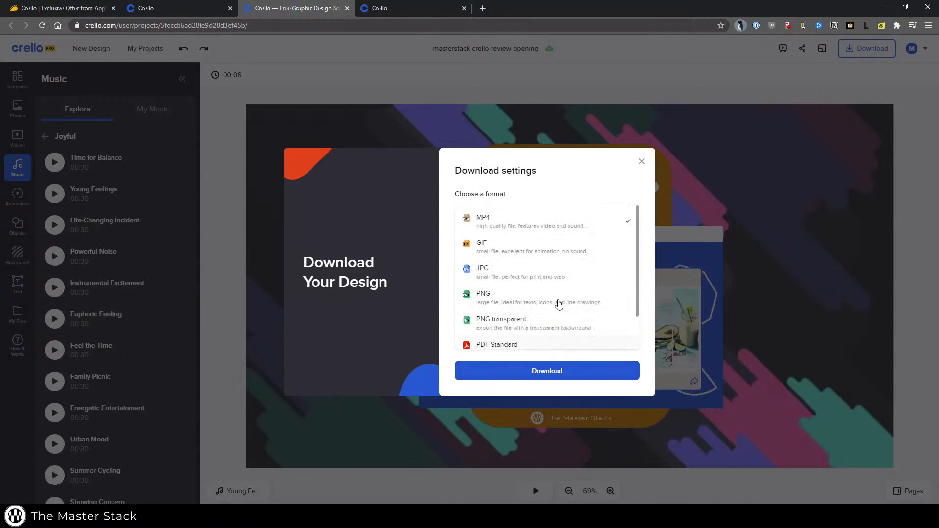
left_click(552, 373)
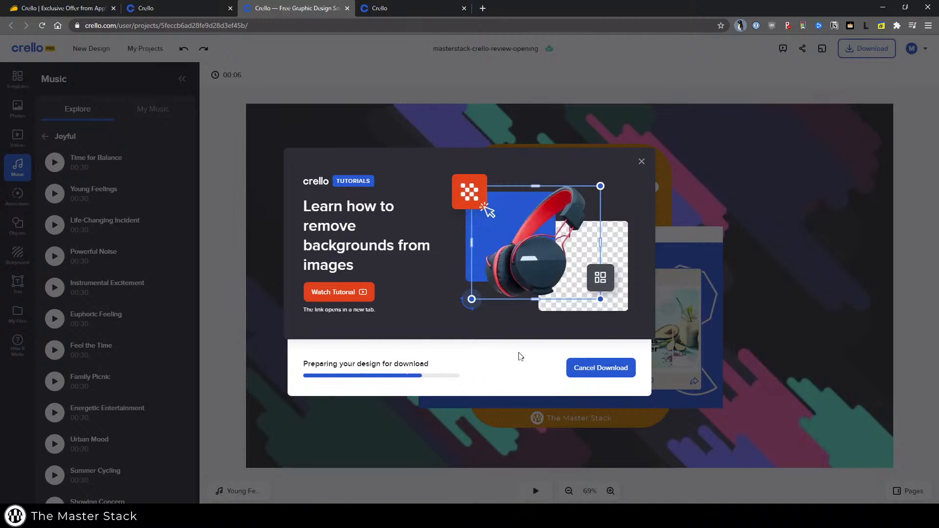
left_click(499, 293)
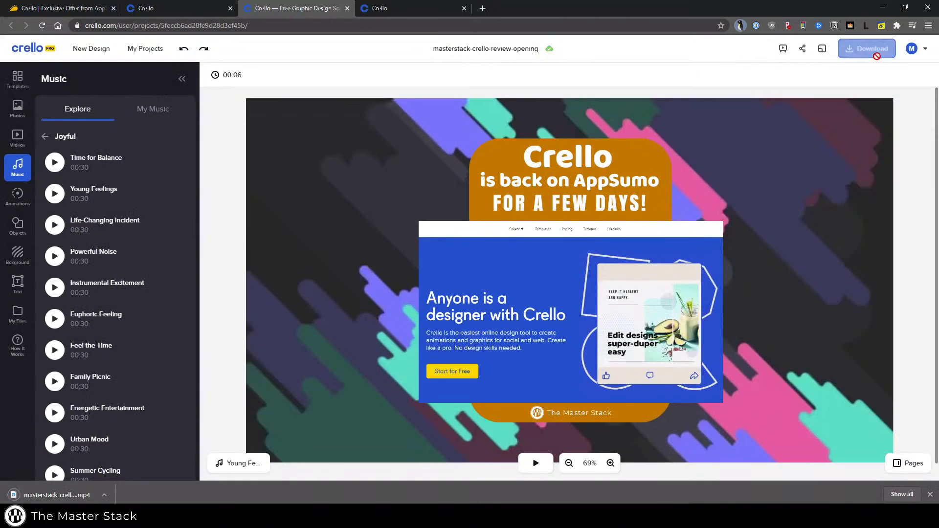
Download the design as a PNG image and return to editing.
left_click(873, 55)
scroll(546, 244, "down", 2)
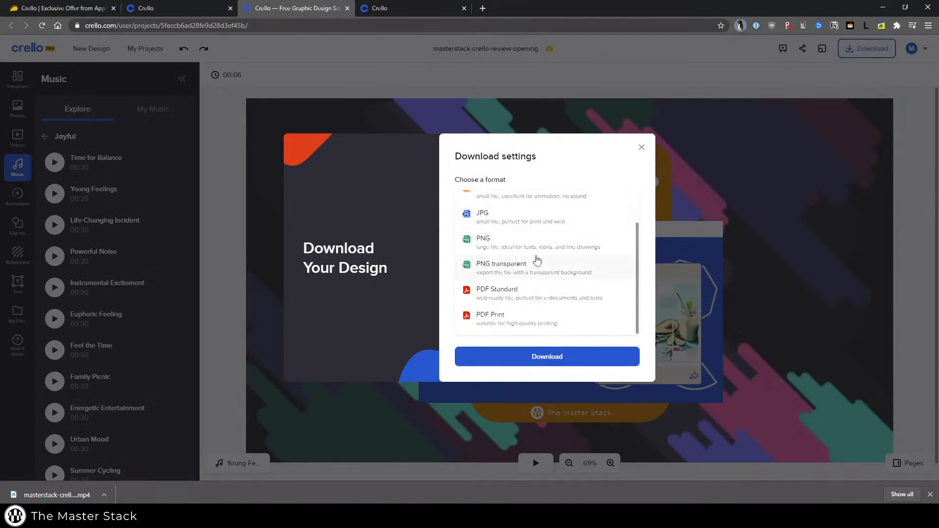
left_click(542, 359)
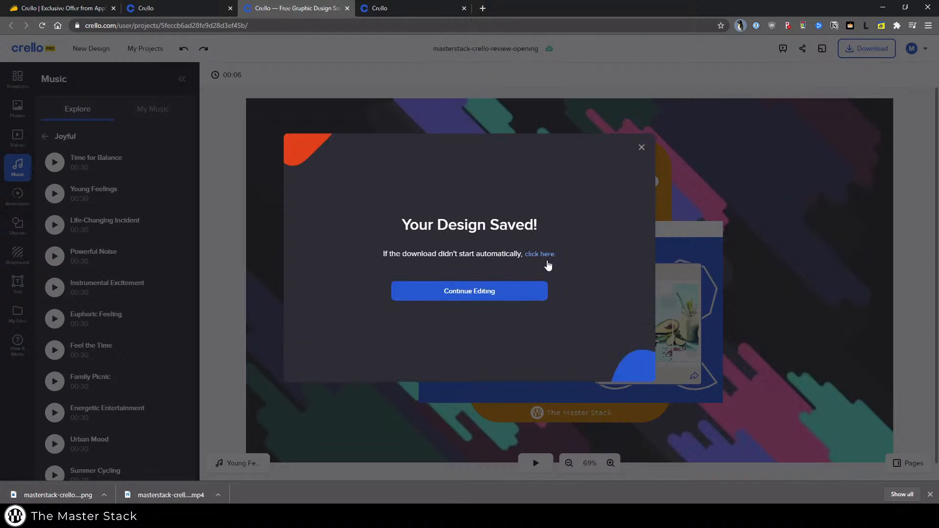
left_click(481, 294)
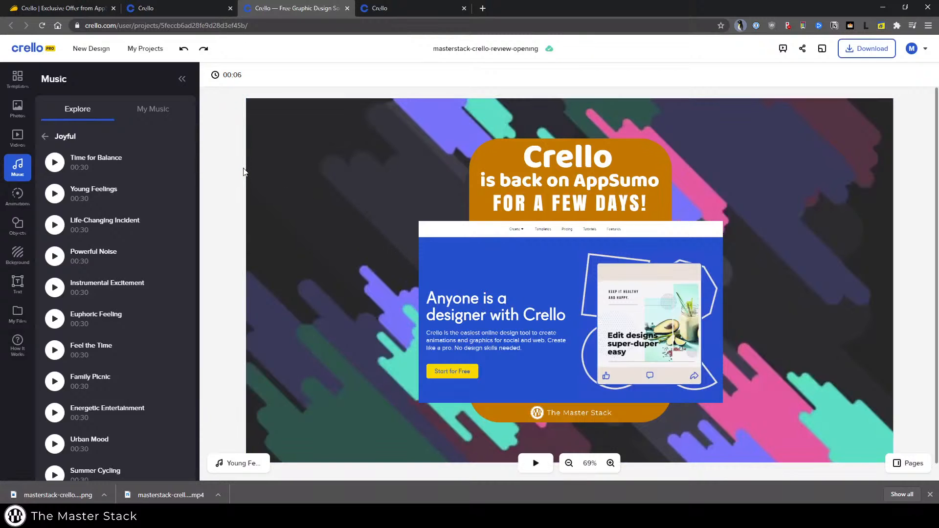
Browse the "Design your story for" formats on the Crello home page, and return to the design to view its template library.
left_click(195, 16)
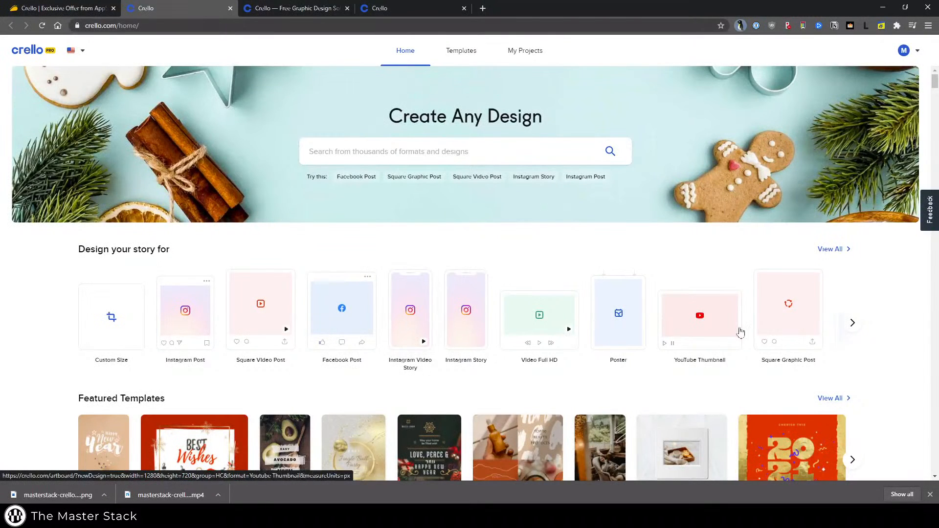
left_click(853, 324)
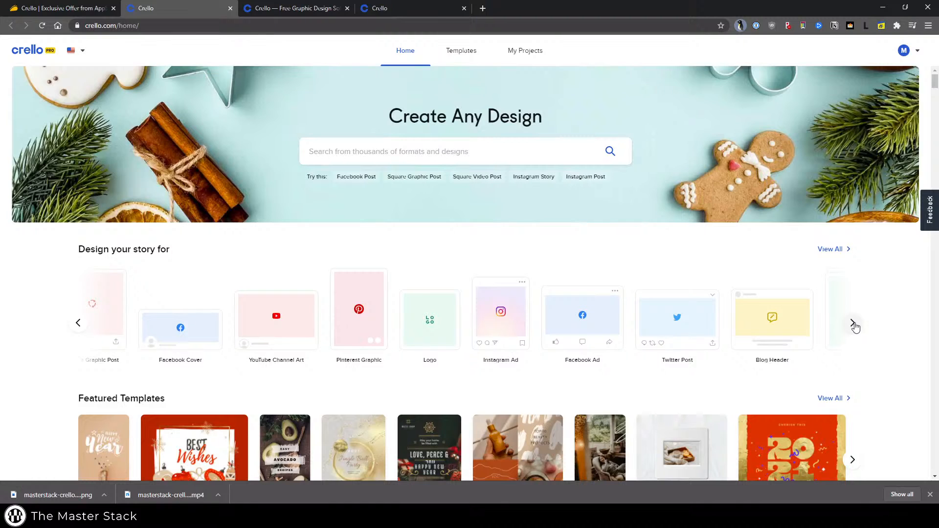
left_click(853, 324)
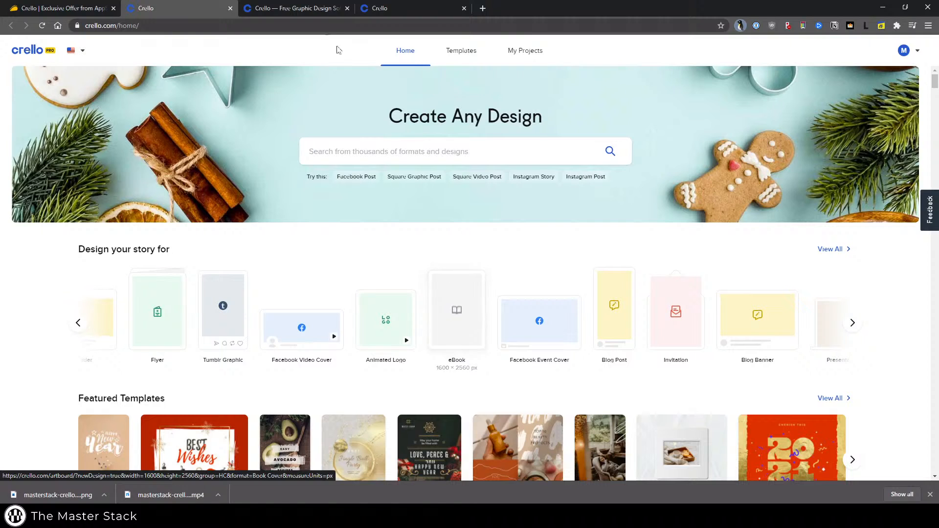
left_click(309, 9)
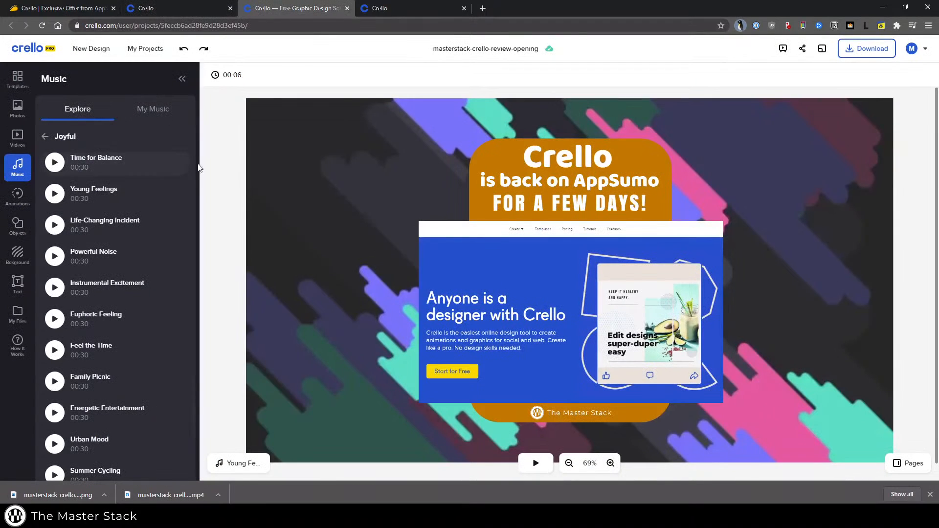
left_click(17, 79)
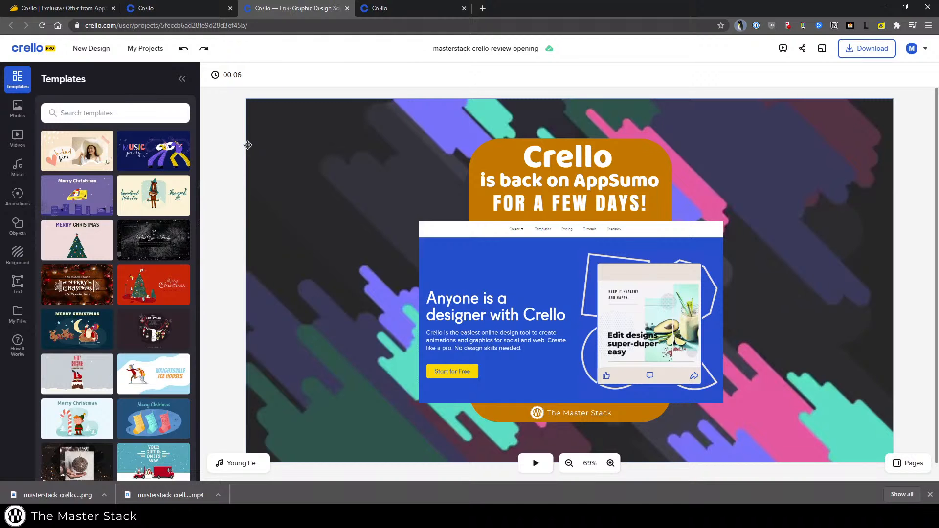
Review the deal terms and Crello Pro Plan details on the AppSumo offer page, and return to the design.
key("ctrl+1")
scroll(393, 323, "down", 6)
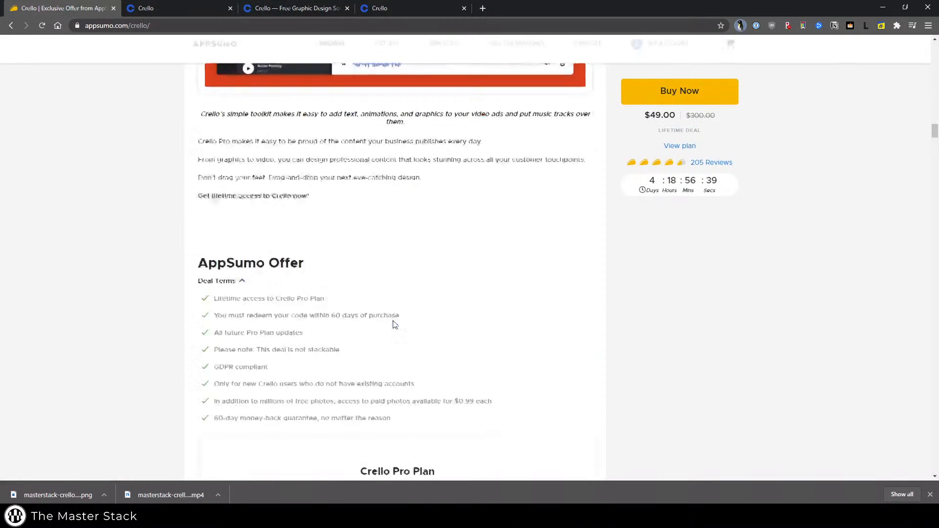
scroll(395, 325, "down", 7)
scroll(415, 319, "up", 2)
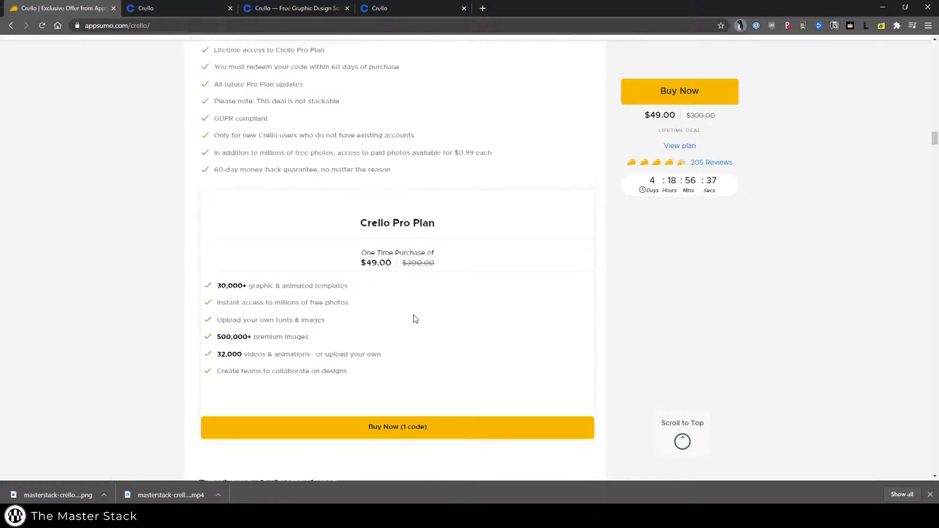
scroll(416, 320, "up", 1)
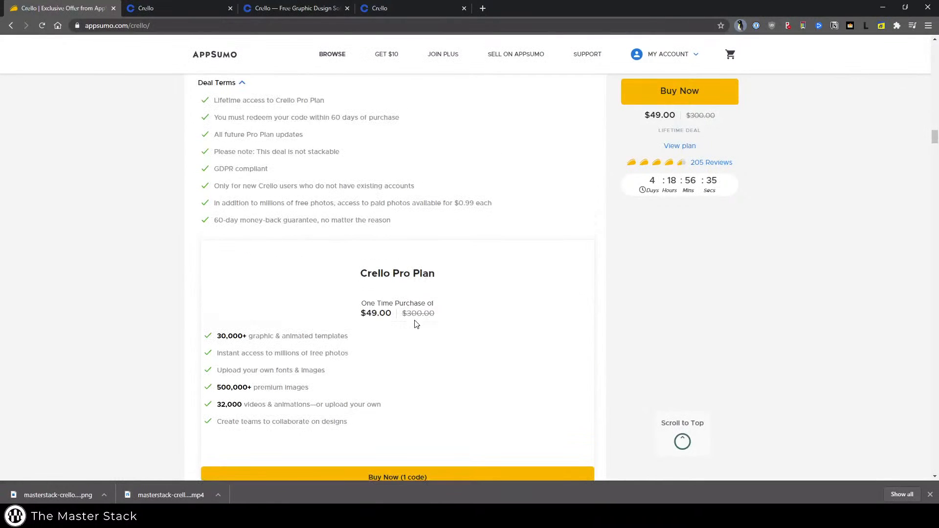
scroll(415, 323, "up", 1)
scroll(416, 321, "down", 1)
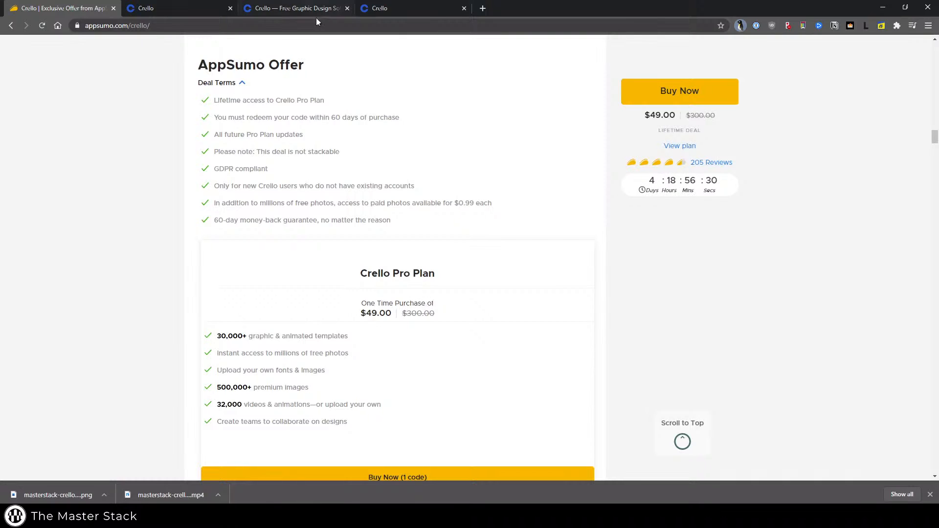
left_click(304, 8)
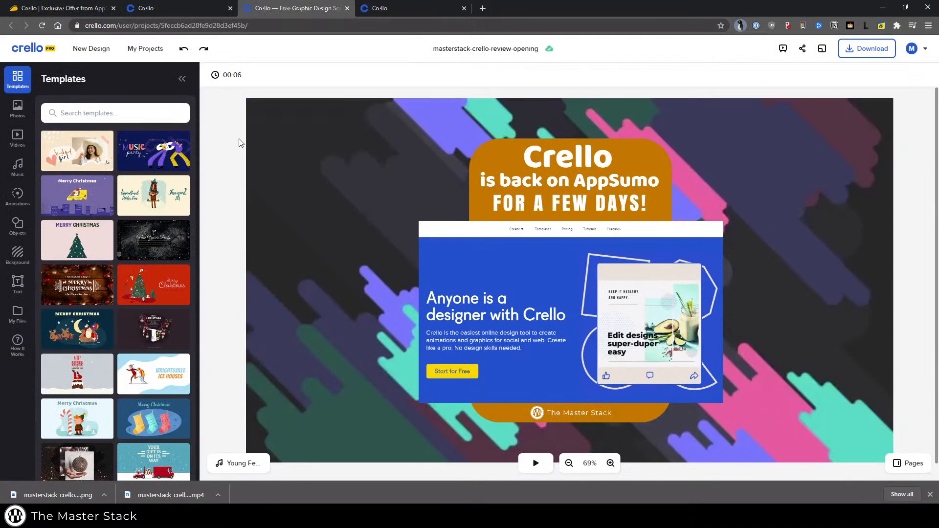